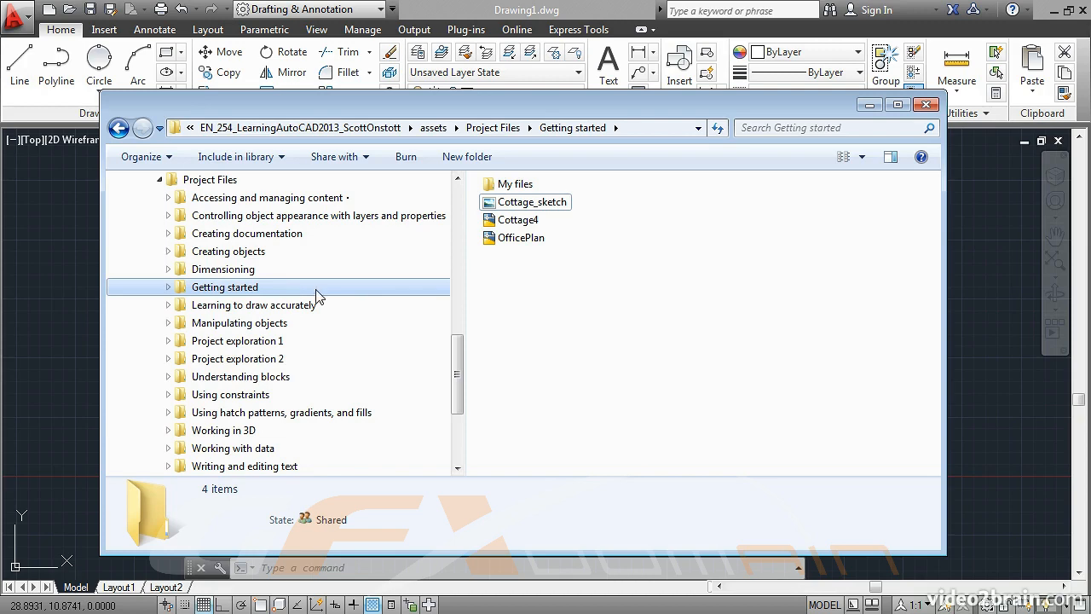
Open the Cottage_sketch image and examine the hatched wall corner beside the pocket door at high magnification.
double_click(560, 206)
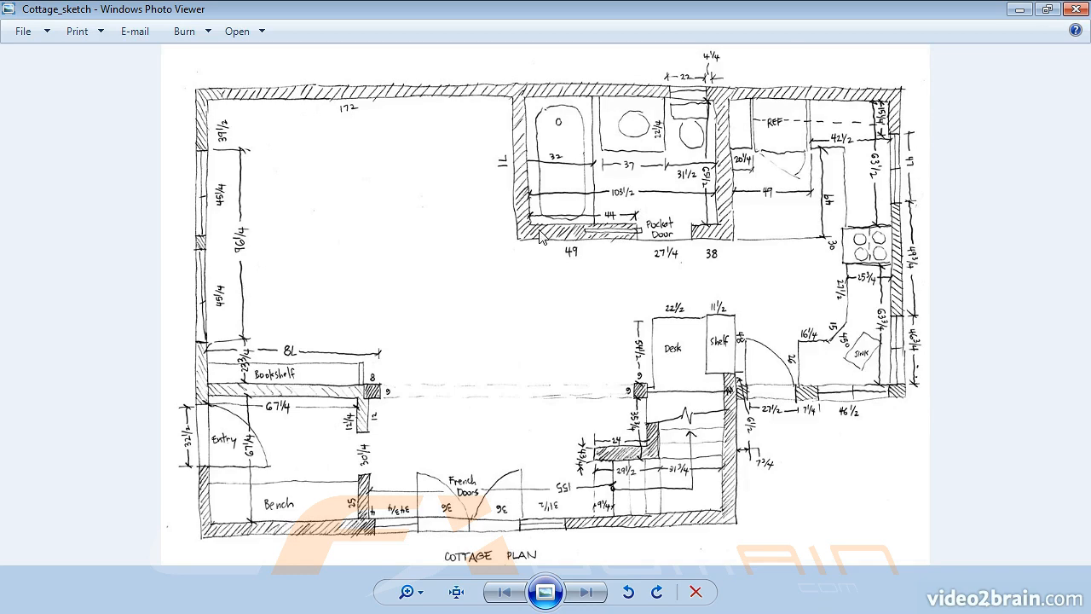
scroll(539, 237, up, 4)
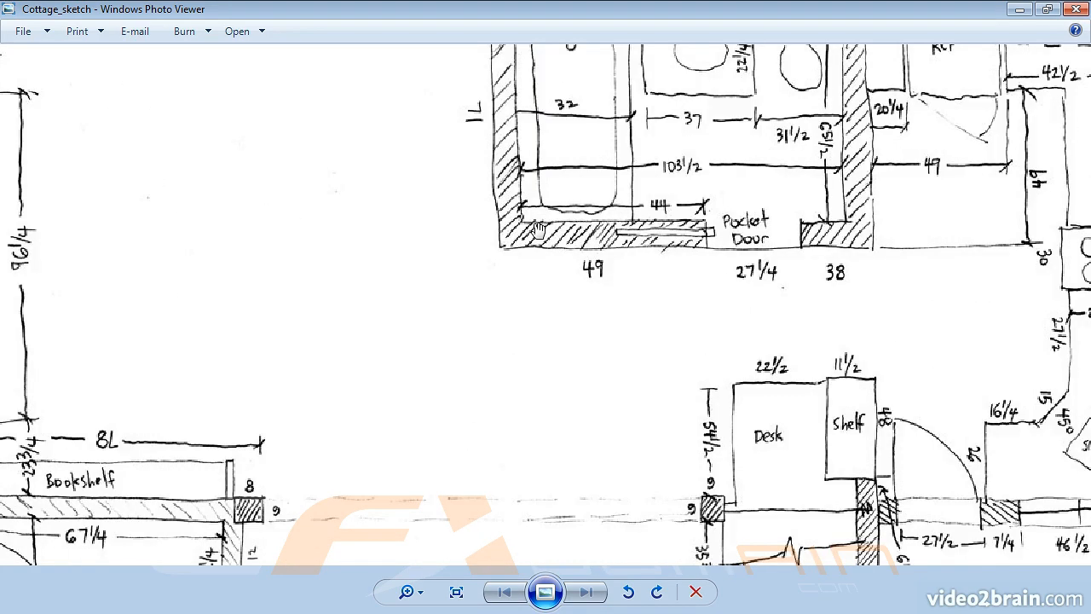
scroll(538, 228, up, 1)
scroll(538, 228, up, 3)
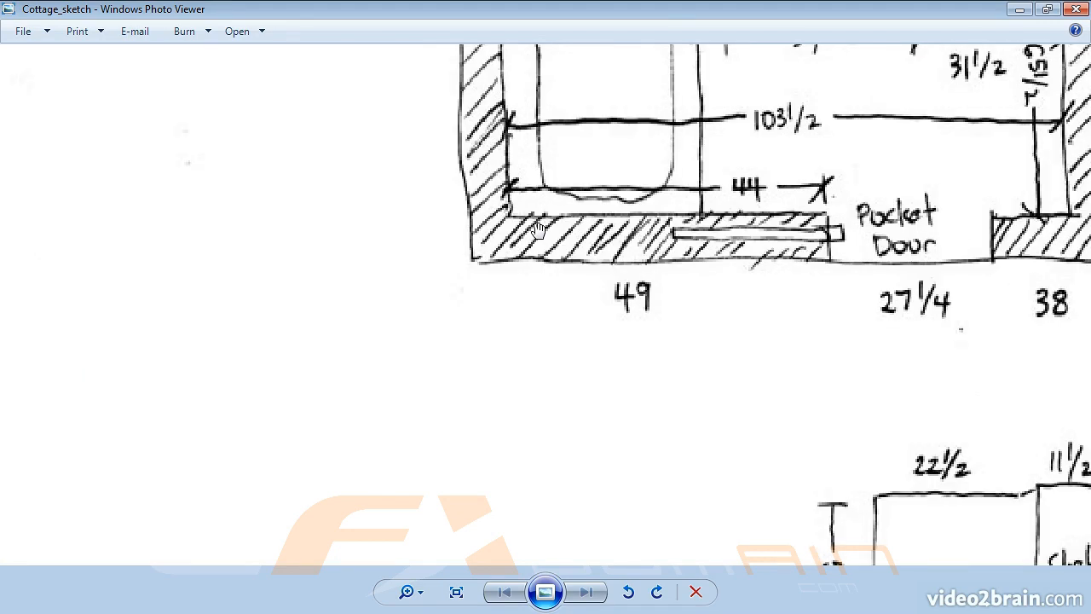
drag(543, 237, 447, 281)
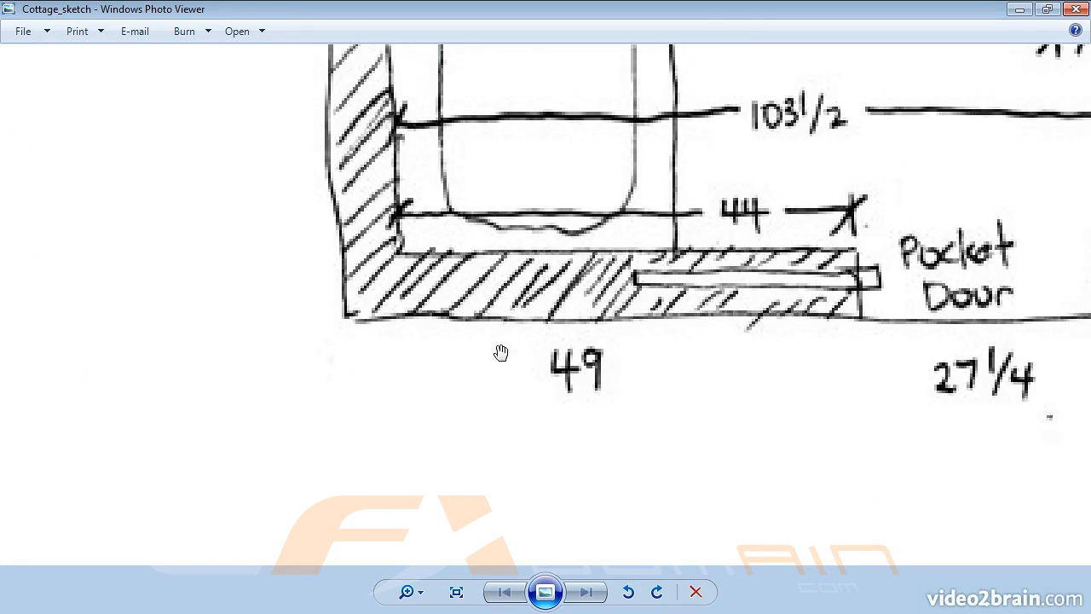
scroll(501, 352, up, 1)
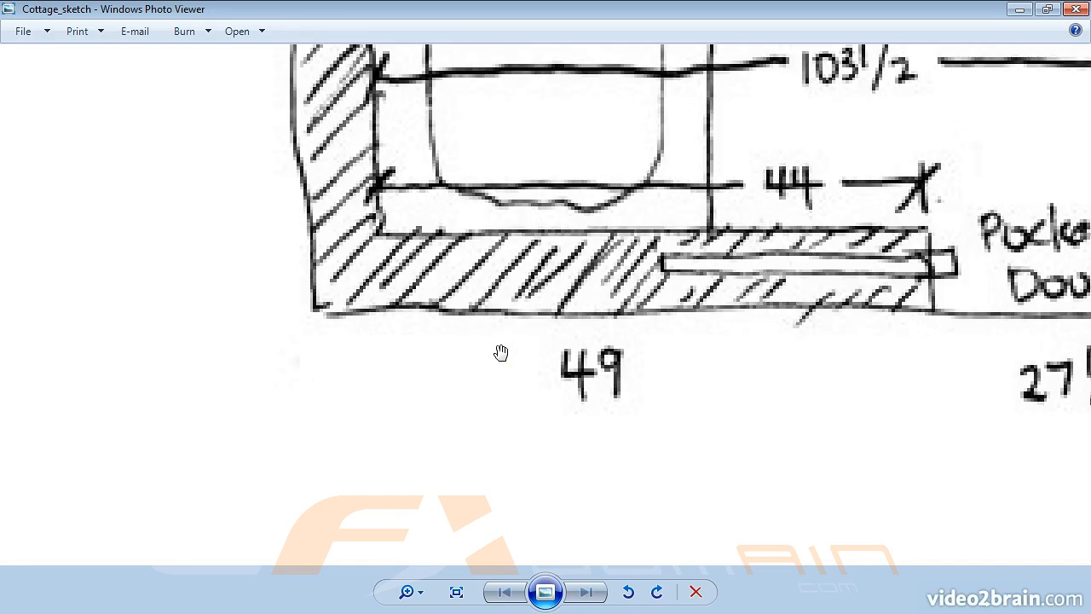
scroll(500, 352, up, 1)
scroll(500, 352, up, 1)
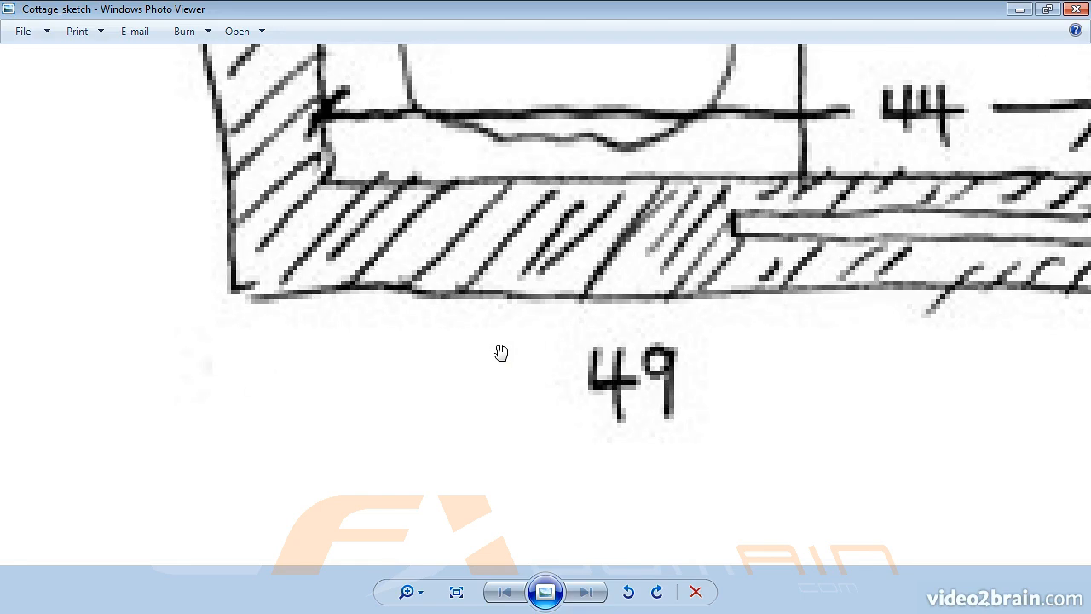
scroll(501, 352, up, 2)
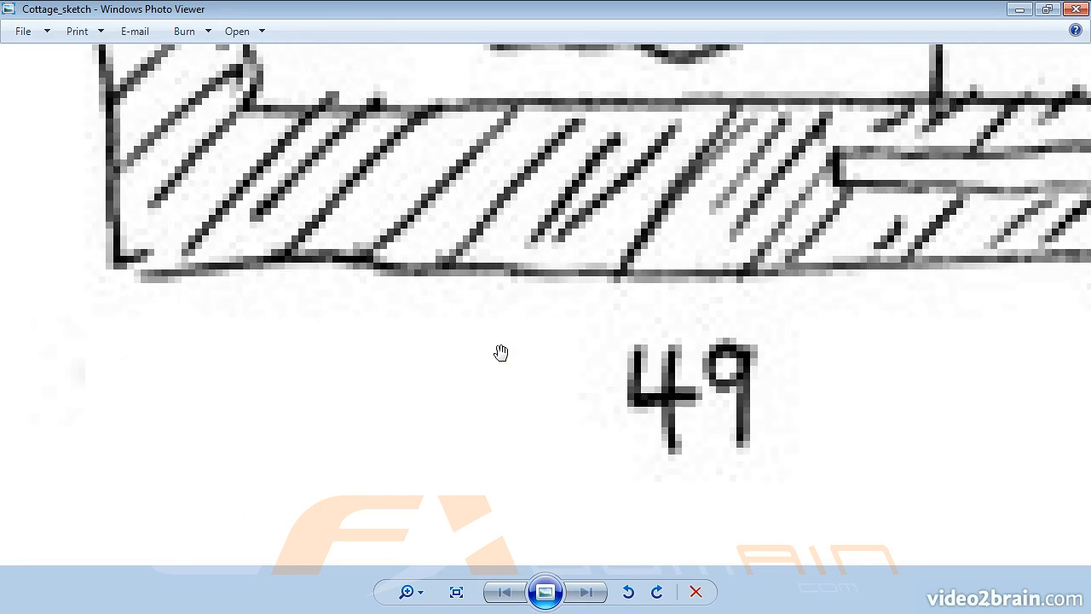
drag(480, 299, 487, 339)
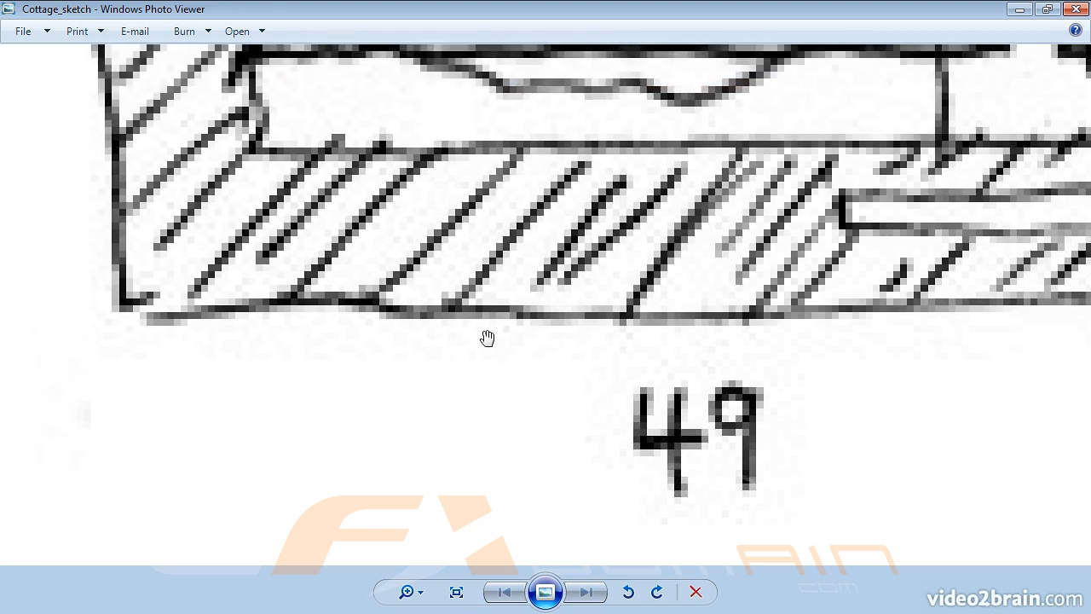
scroll(487, 338, up, 1)
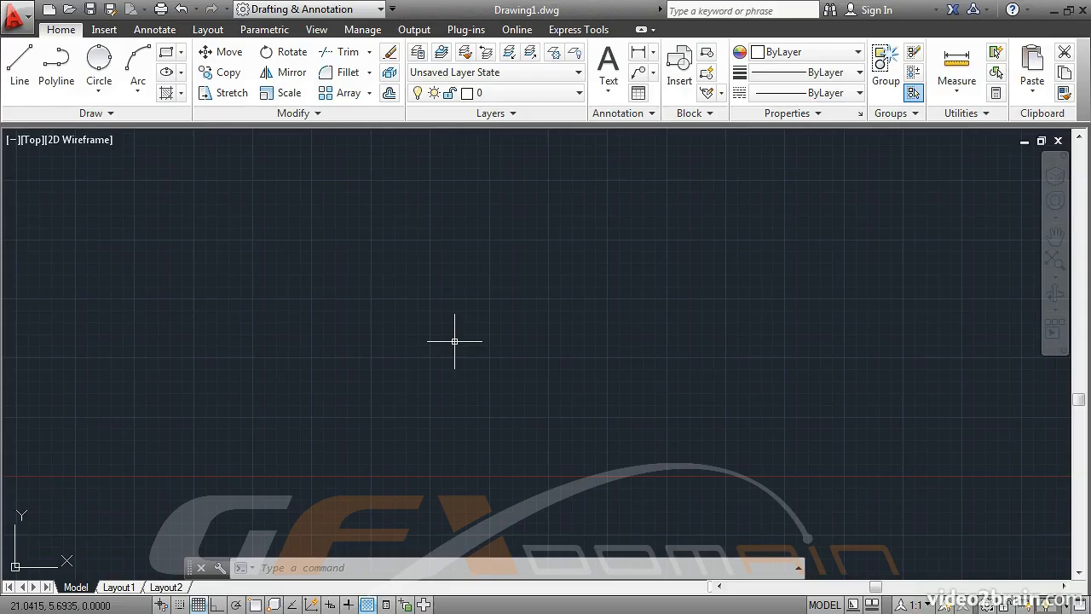
Switch to AutoCAD and open the Cottage4 drawing from the Getting started folder.
click(69, 9)
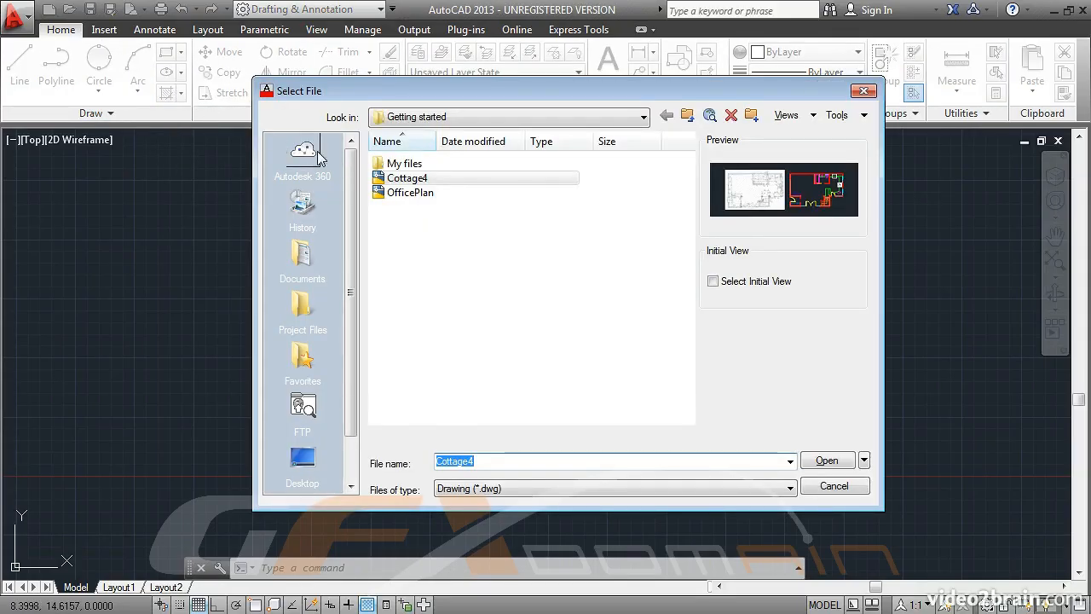
click(400, 178)
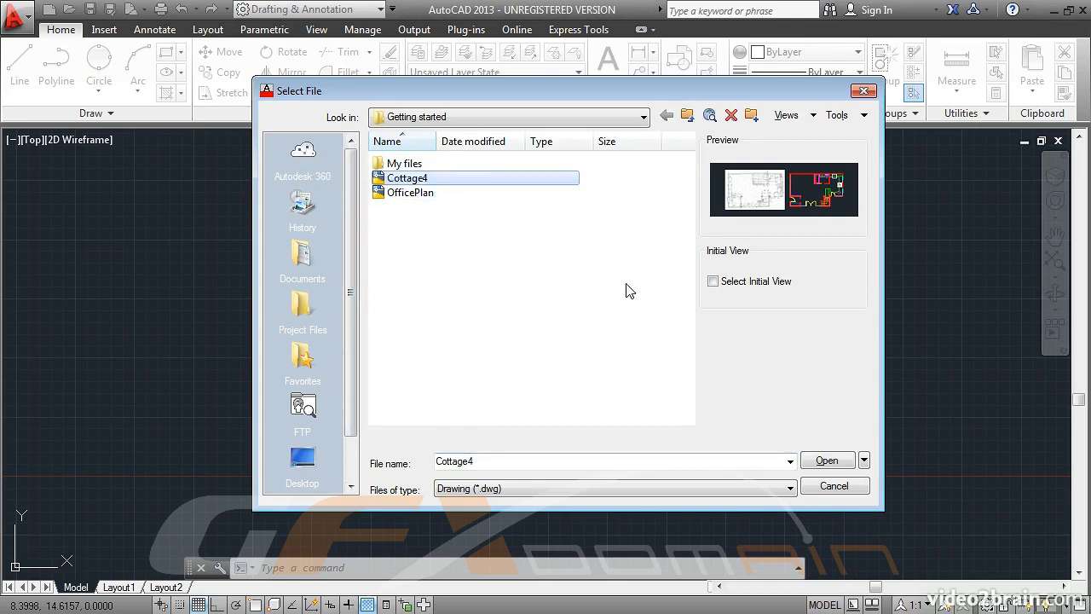
click(816, 462)
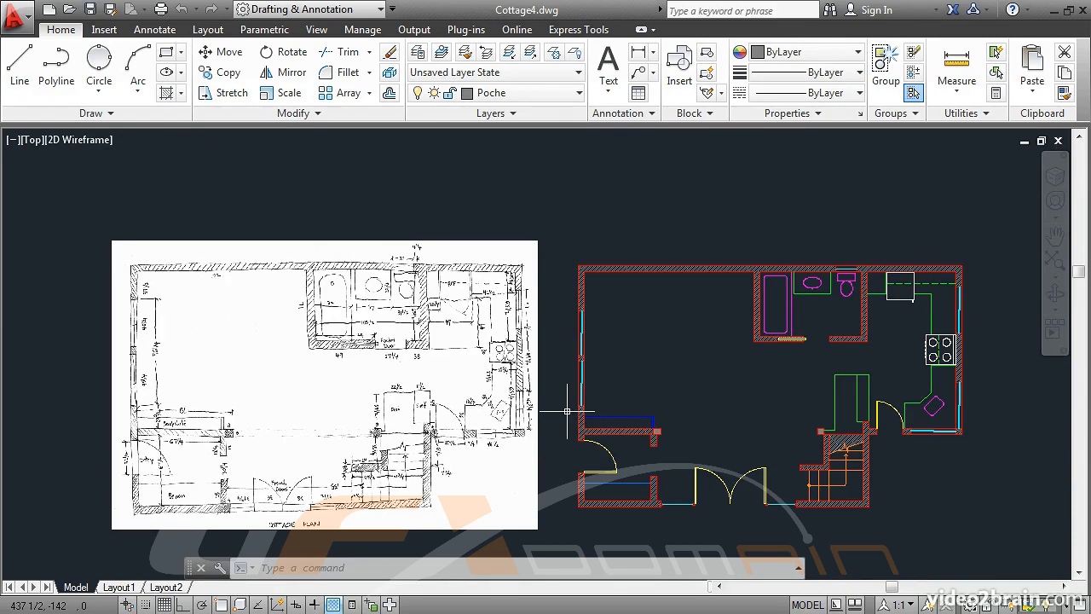
Examine the scanned cottage sketch in the drawing up close, around the 49 dimension below the bathroom wall.
scroll(462, 436, up, 2)
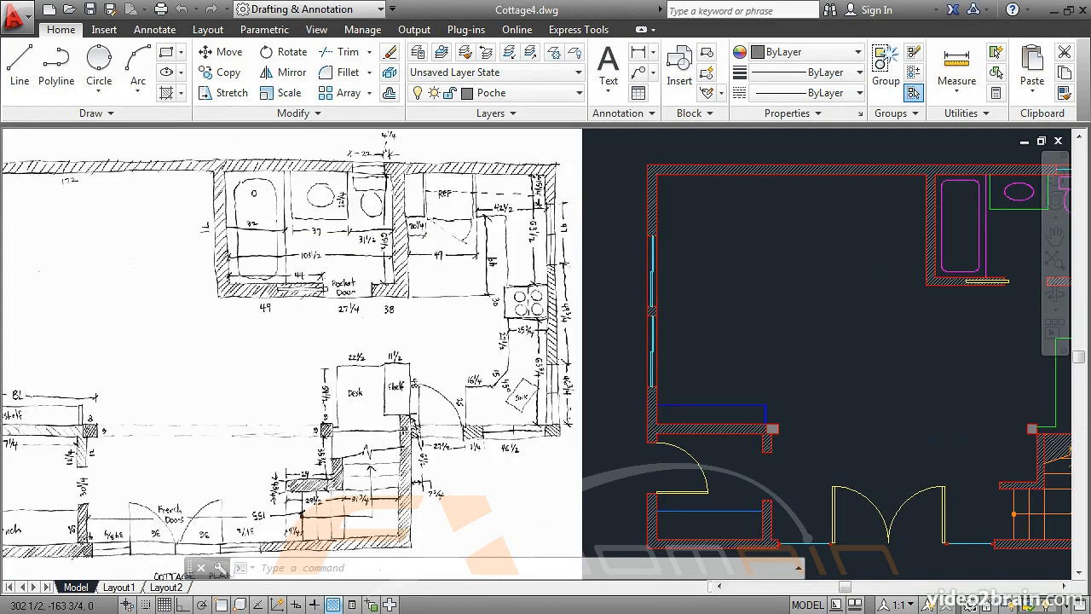
scroll(255, 311, up, 3)
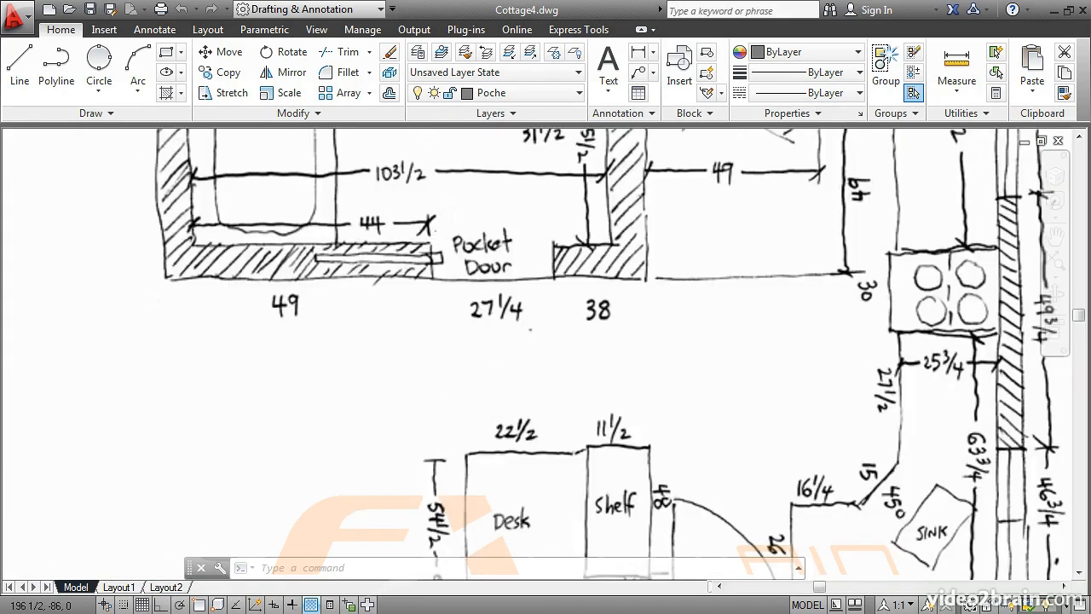
scroll(251, 307, up, 2)
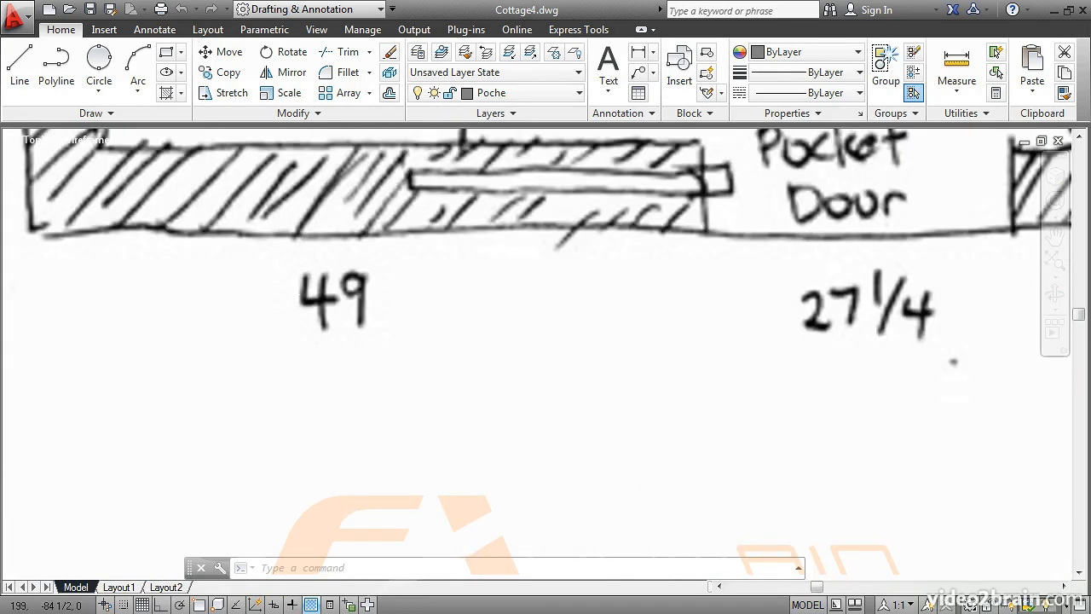
middle_drag(277, 297, 352, 363)
scroll(346, 329, up, 2)
scroll(350, 334, up, 2)
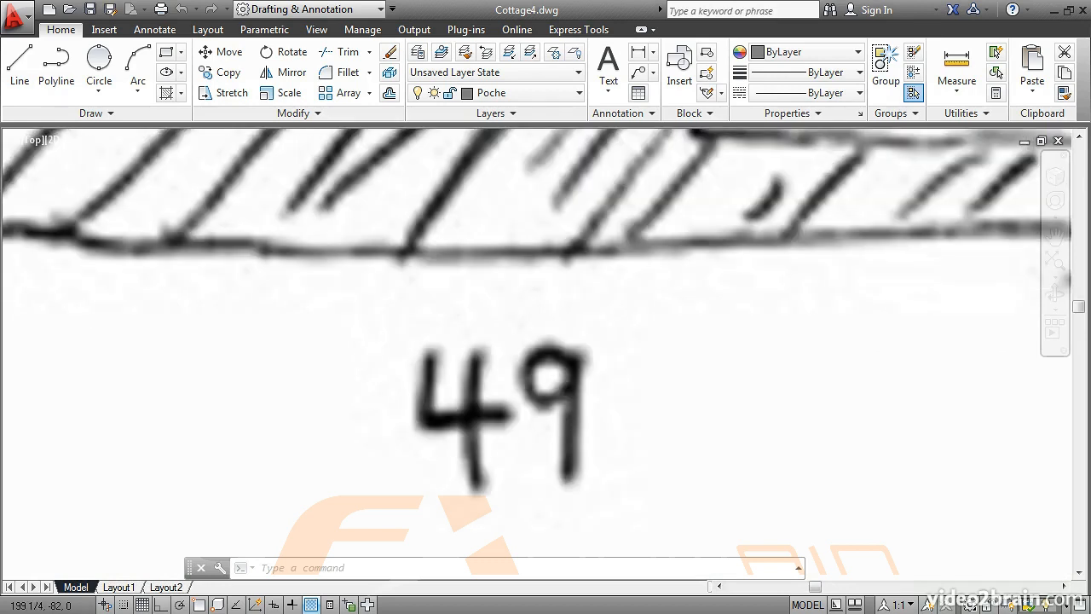
scroll(351, 334, up, 2)
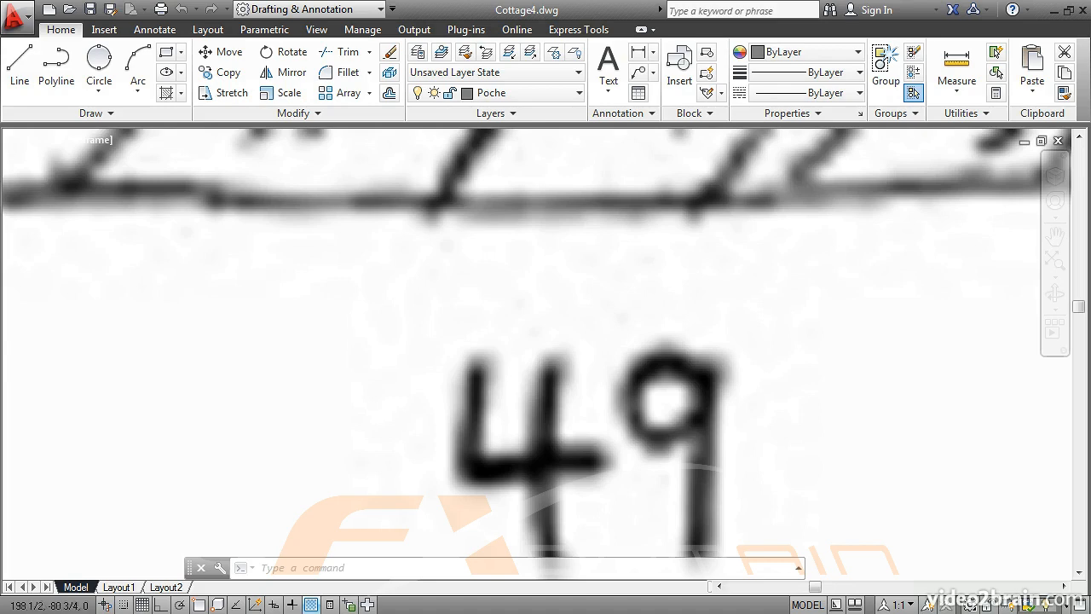
middle_drag(286, 209, 365, 304)
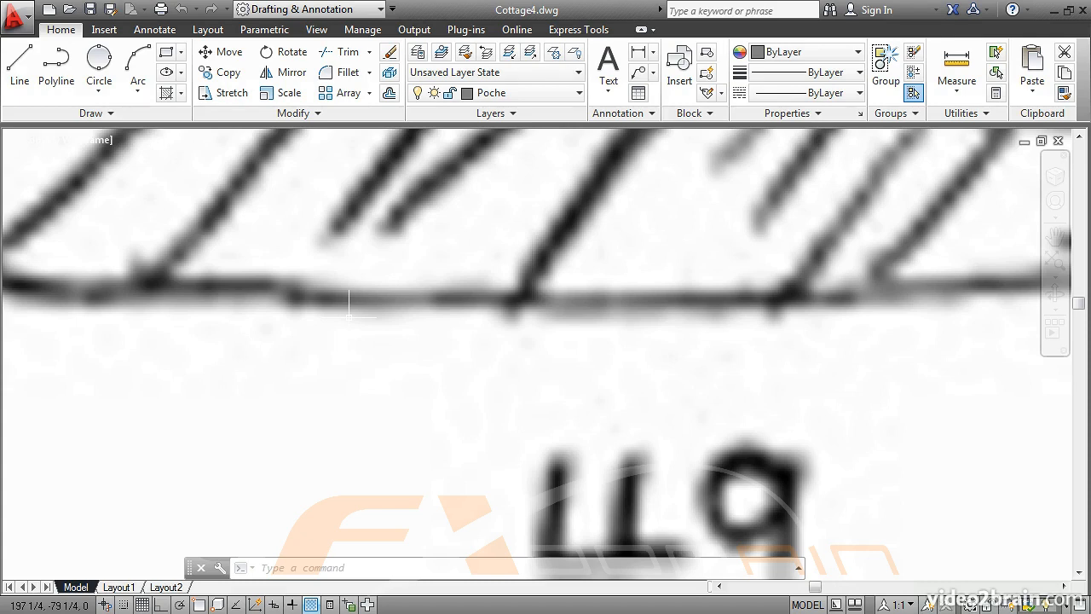
scroll(349, 315, down, 5)
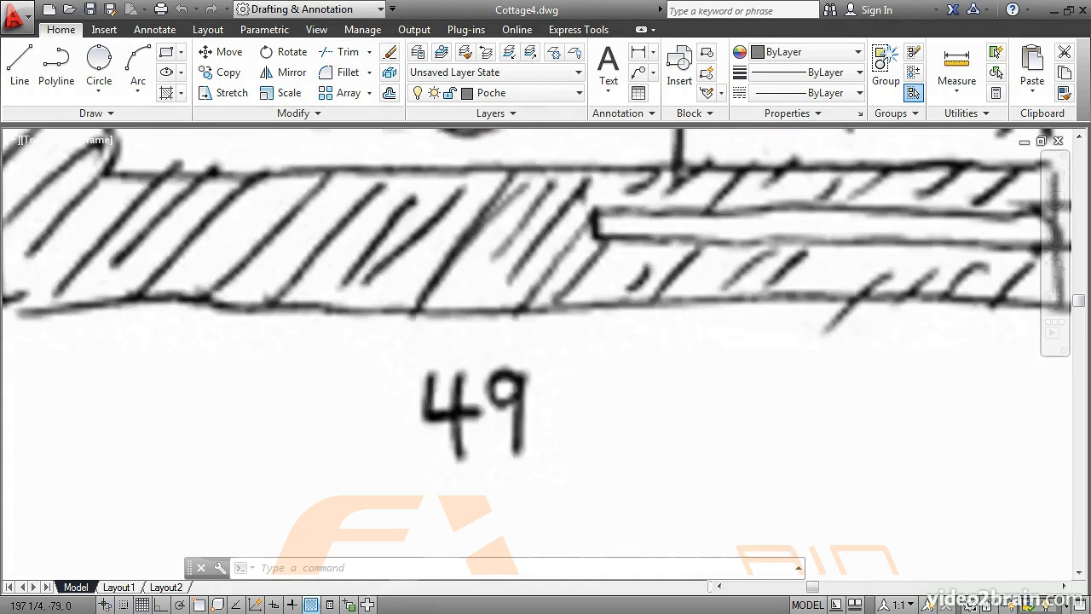
scroll(349, 315, down, 6)
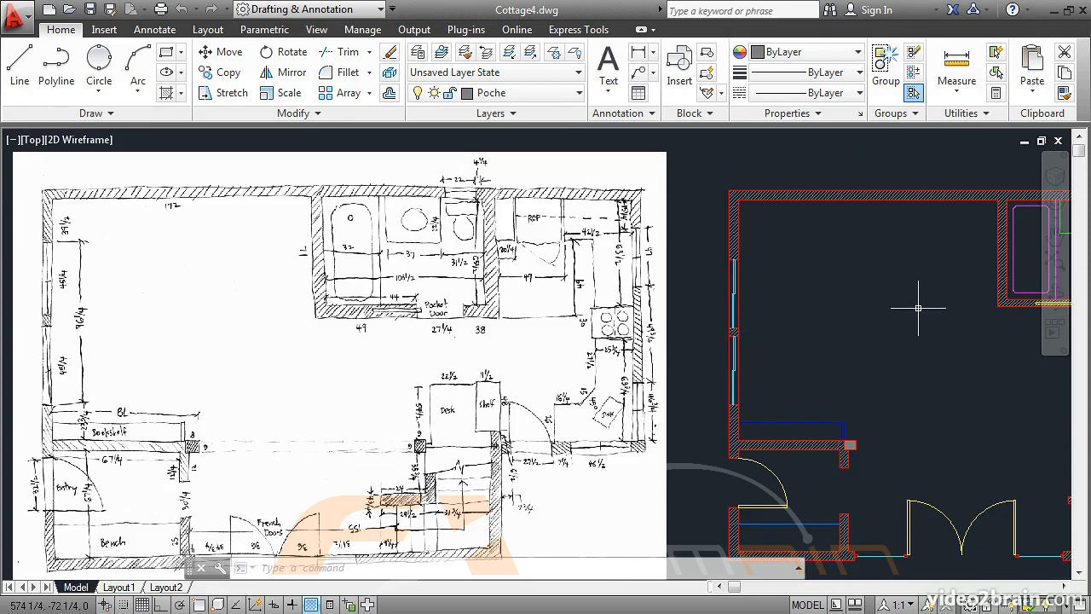
Examine the matching bathroom wall corner in the drafted vector plan at high magnification.
mouse_move(918, 308)
middle_down()
mouse_move(648, 316)
mouse_move(563, 285)
middle_up()
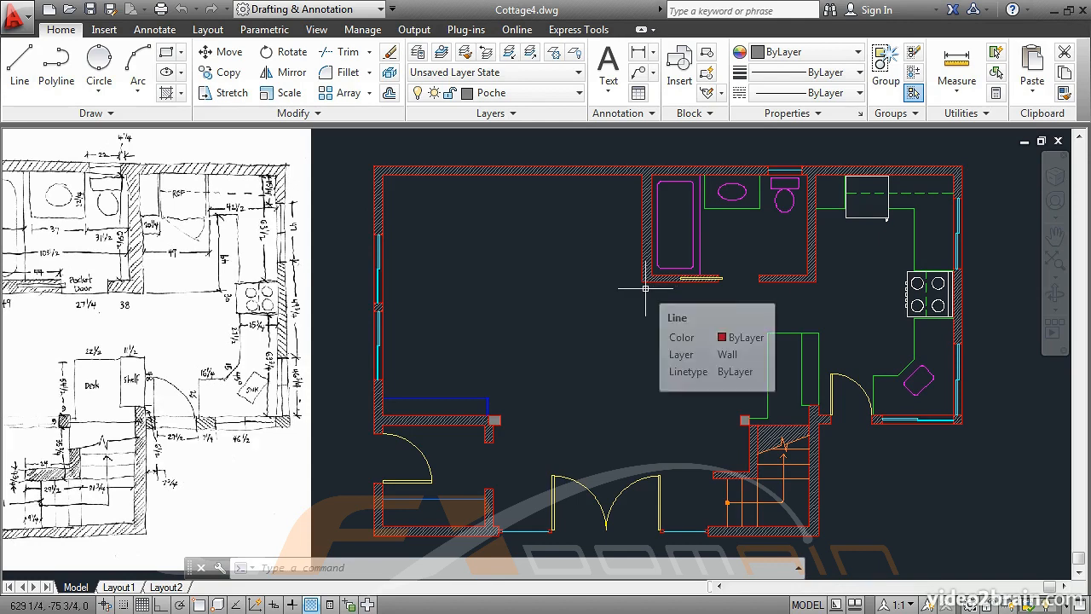
scroll(645, 288, up, 2)
scroll(645, 287, up, 3)
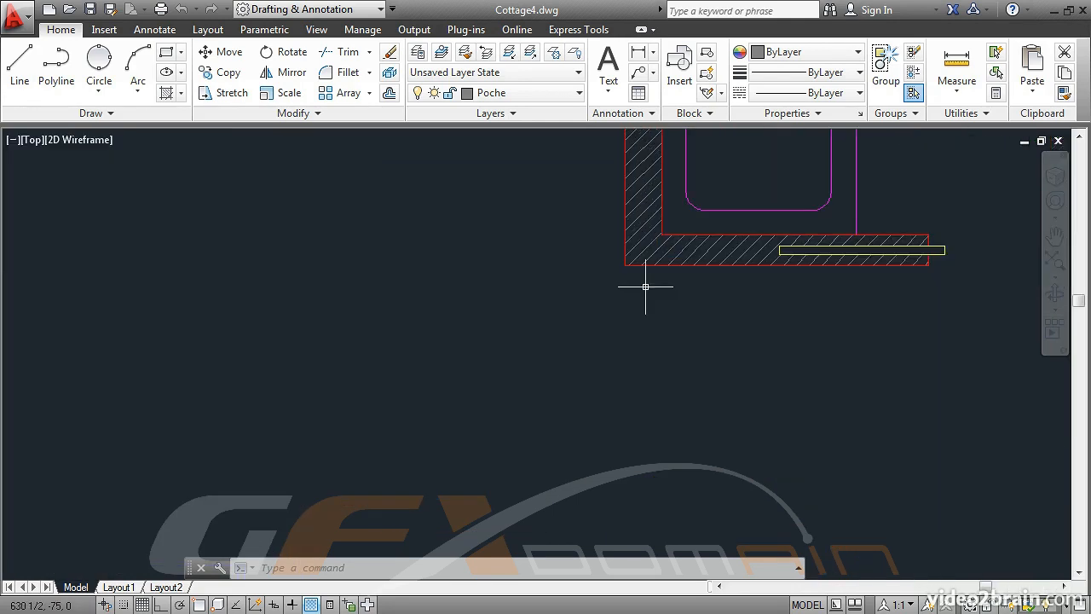
middle_drag(649, 278, 562, 350)
scroll(579, 361, up, 2)
scroll(579, 361, up, 2)
mouse_move(582, 341)
middle_down()
mouse_move(511, 382)
mouse_move(474, 422)
middle_up()
scroll(347, 395, up, 2)
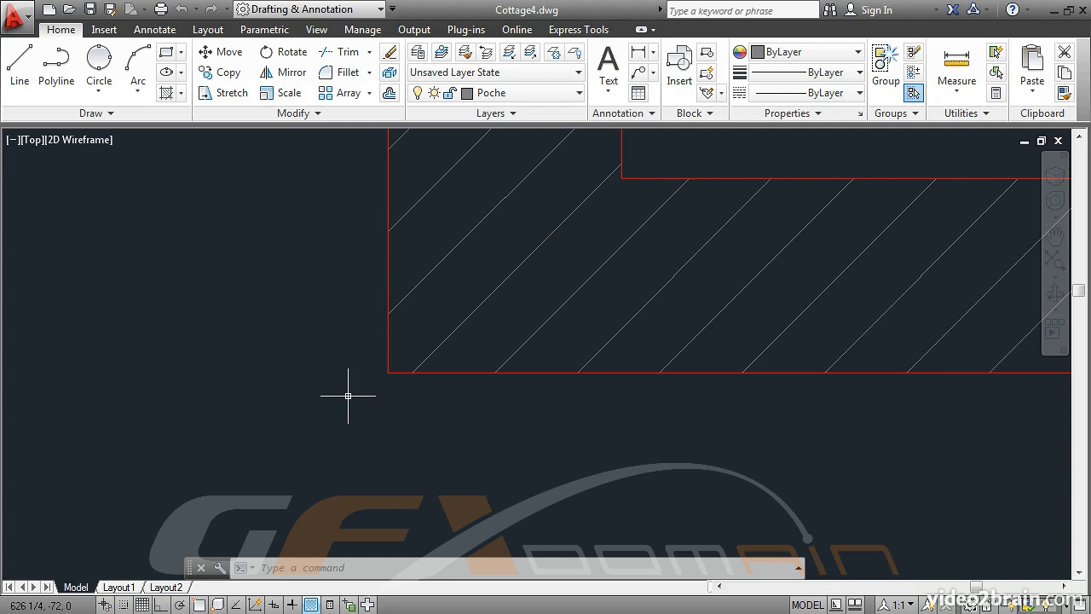
Inspect the geometry properties of the bathroom's lower outer wall line, including its start and end coordinates.
click(442, 372)
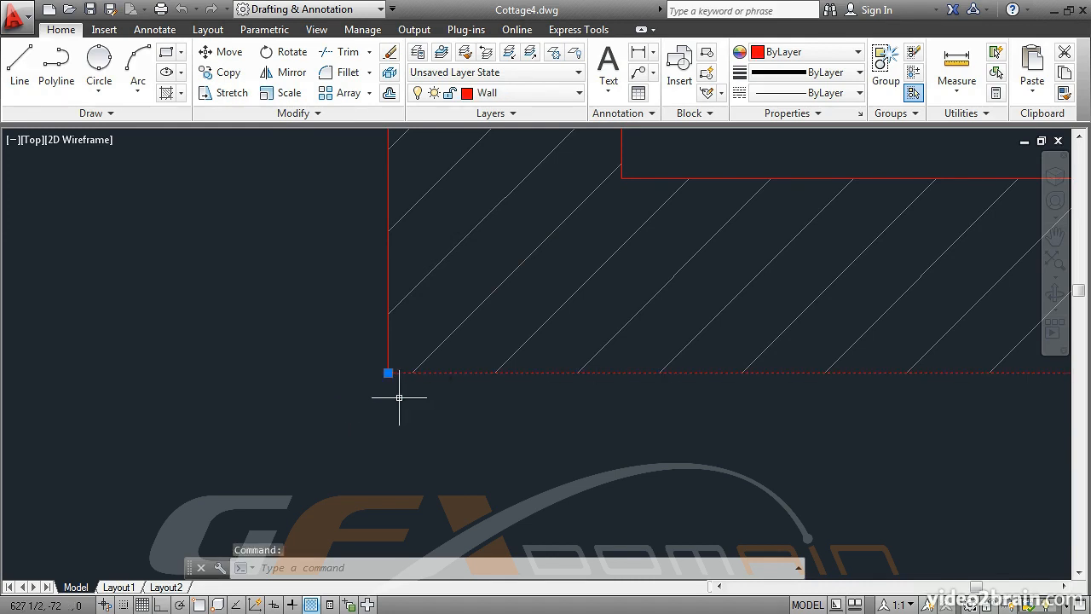
right_click(305, 341)
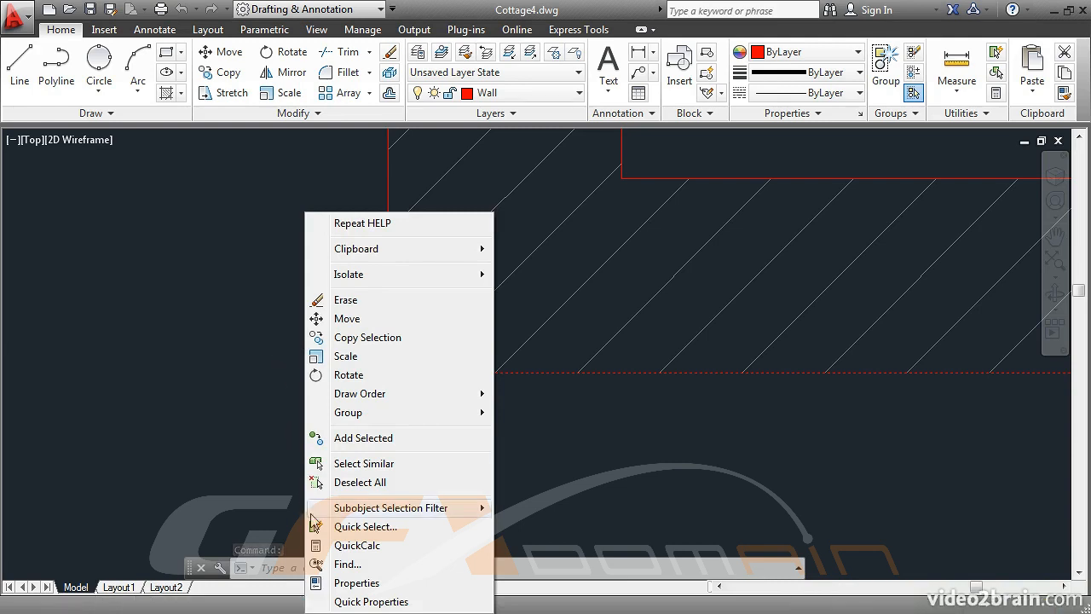
click(341, 583)
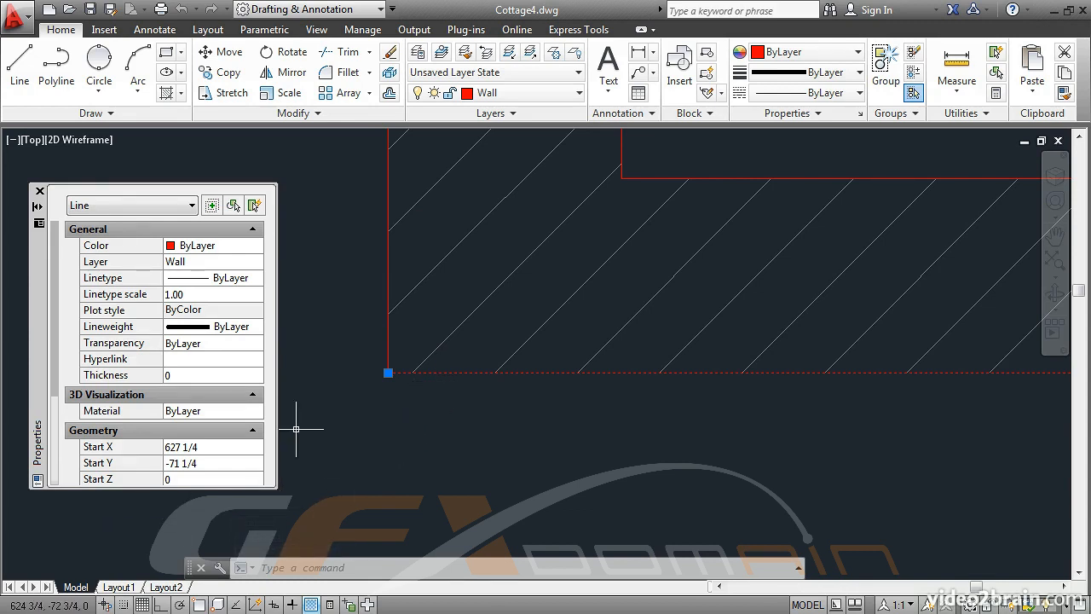
drag(53, 359, 47, 452)
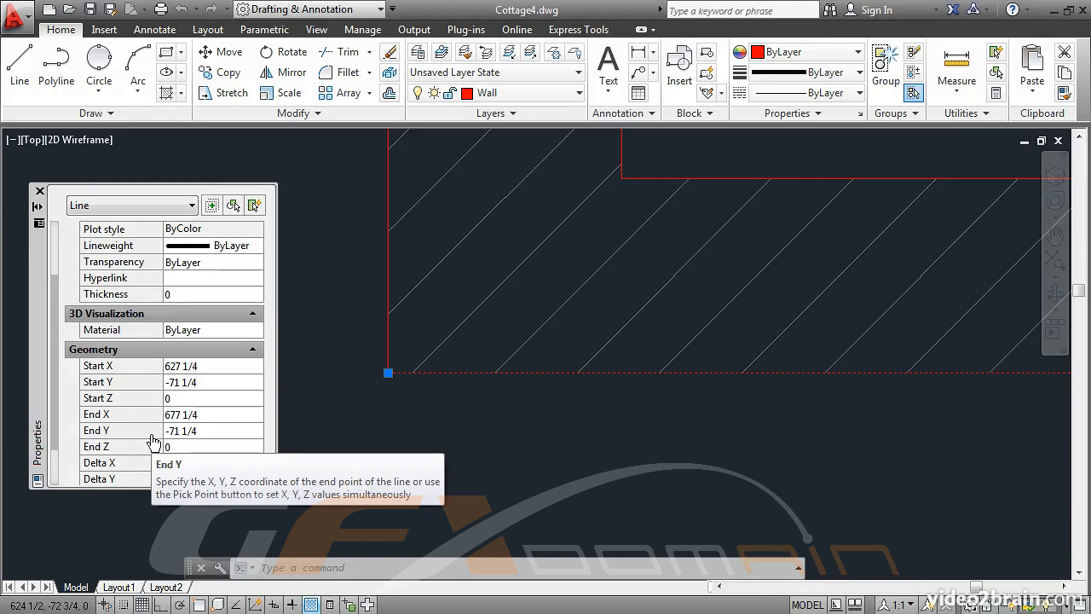
Show the full drawing extents, with the wall line deselected and its properties closed.
middle_click(327, 392)
middle_click(326, 391)
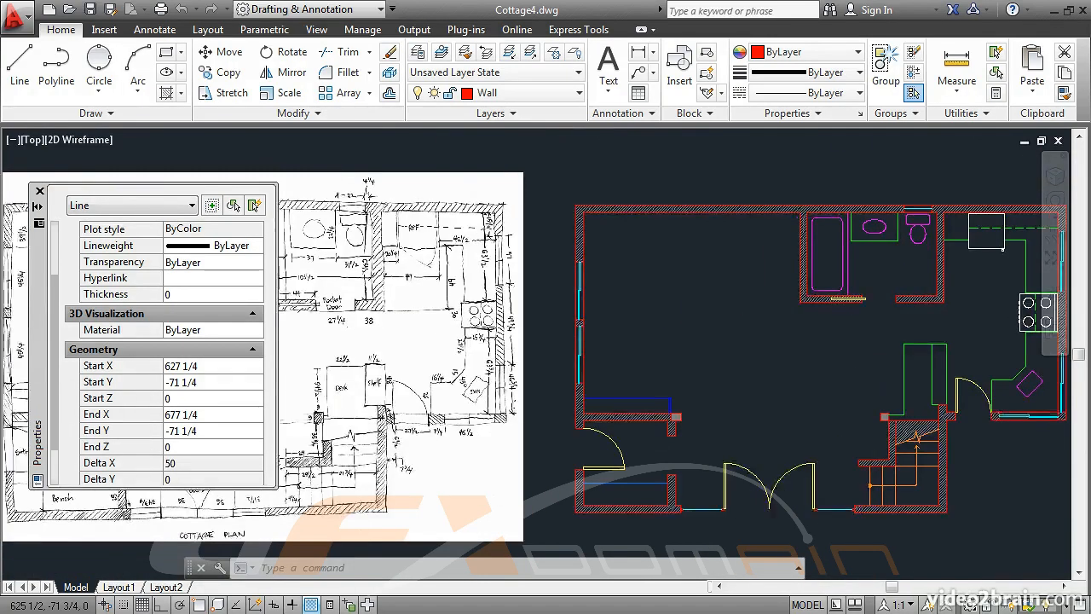
key(Escape)
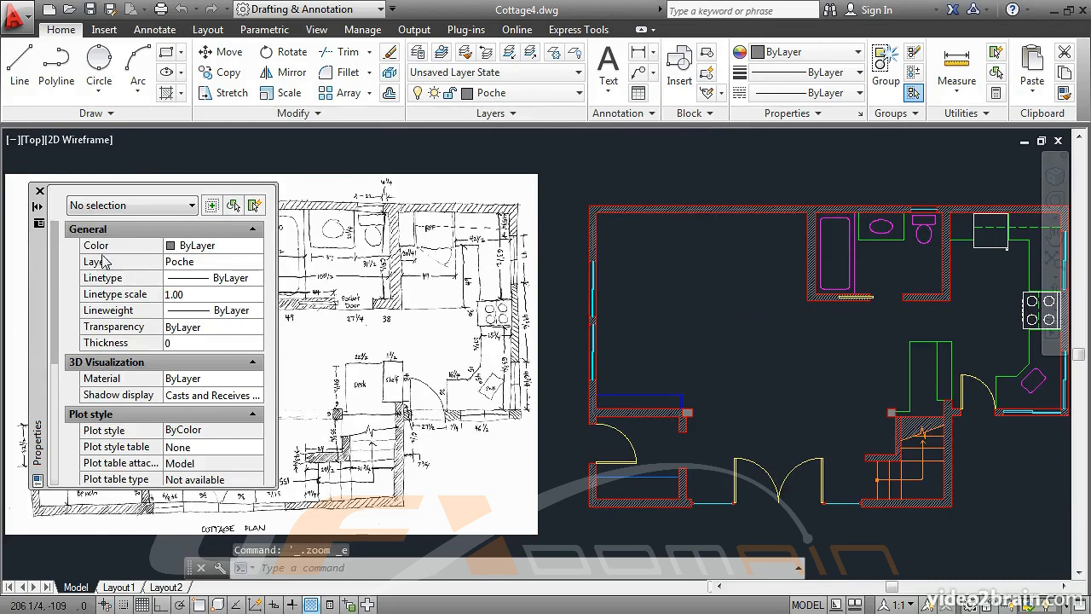
click(39, 191)
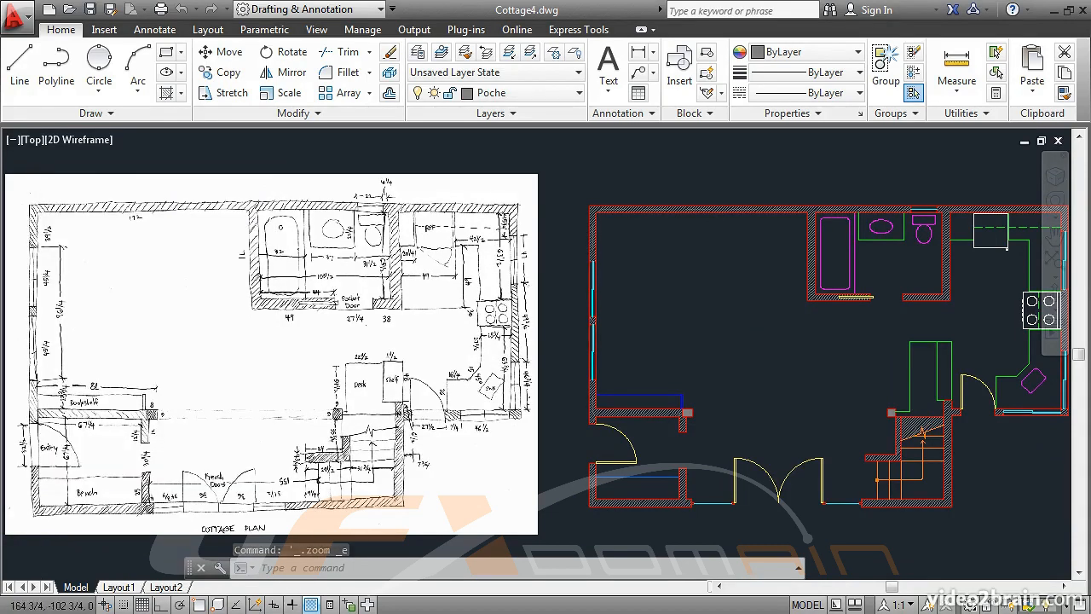